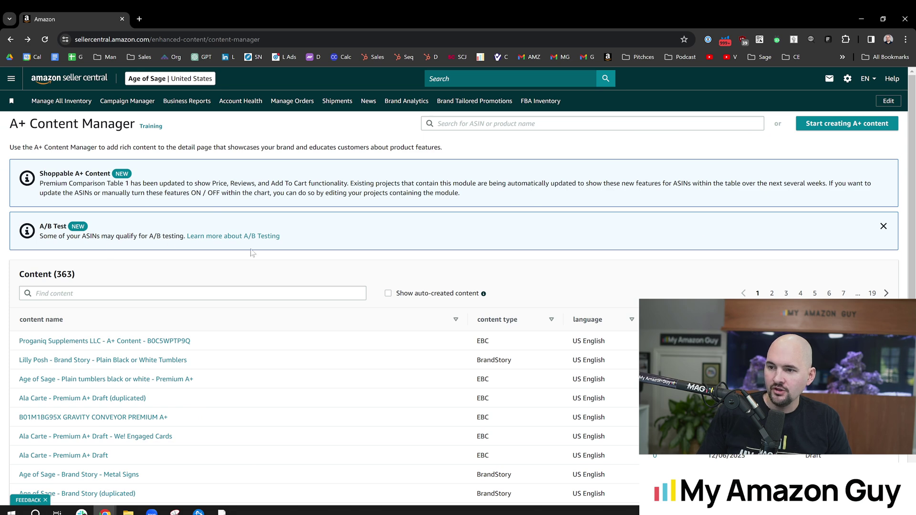
# Open the A/B testing page from A+ Content Manager and review the types available for a new experiment.
pyautogui.click(263, 236)
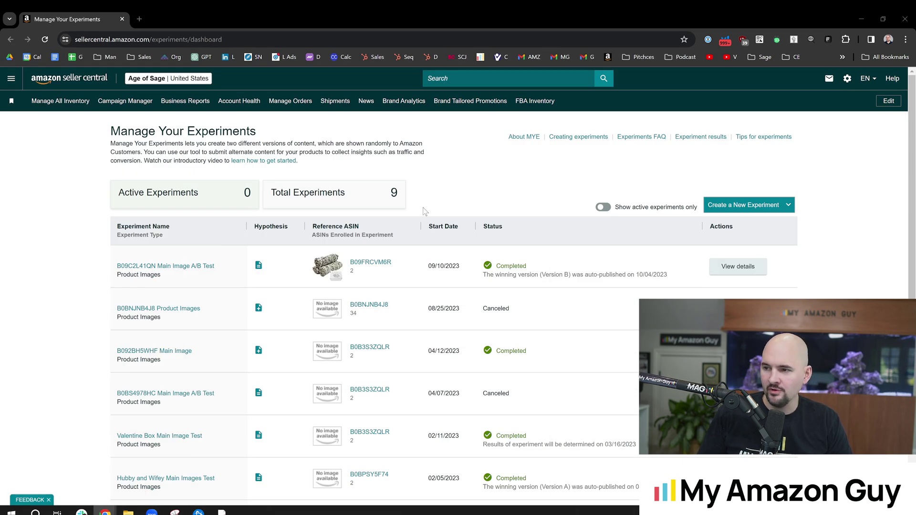
pyautogui.click(781, 208)
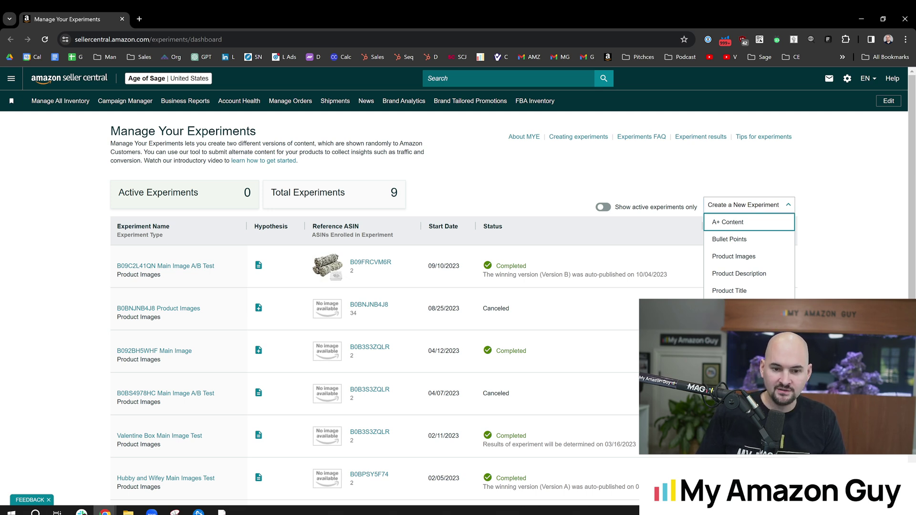
pyautogui.hotkey('alt', 'Tab')
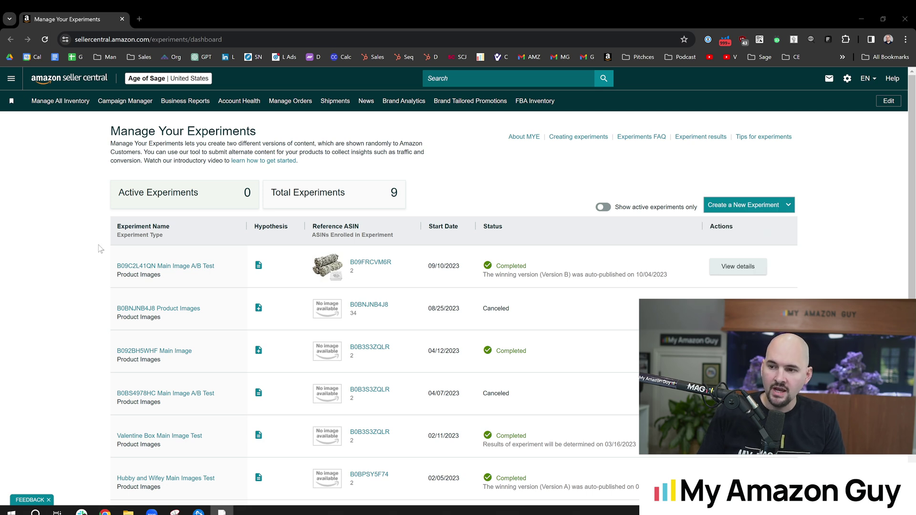
pyautogui.click(86, 245)
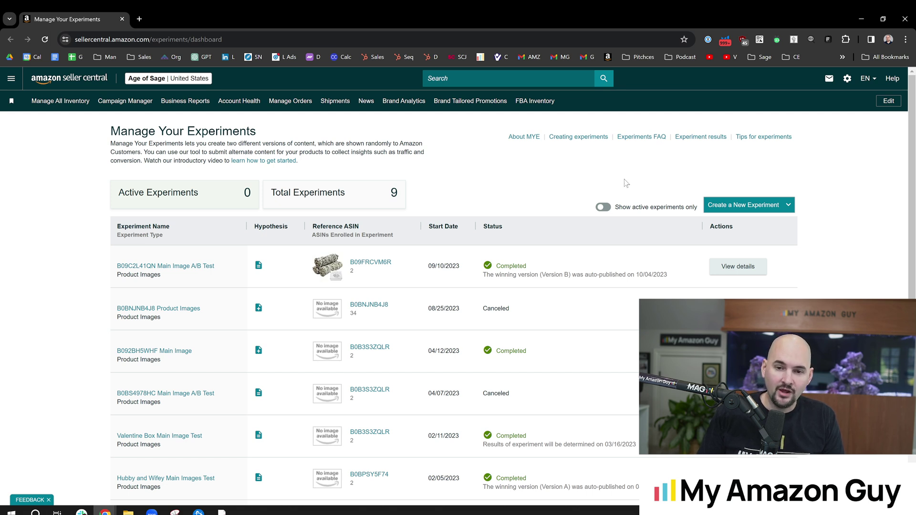
pyautogui.click(789, 205)
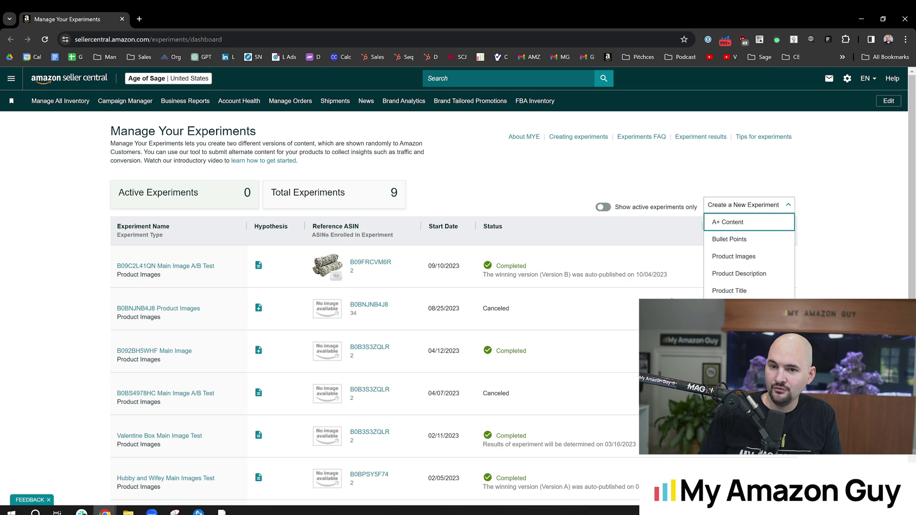
pyautogui.scroll(-2, 427, 245)
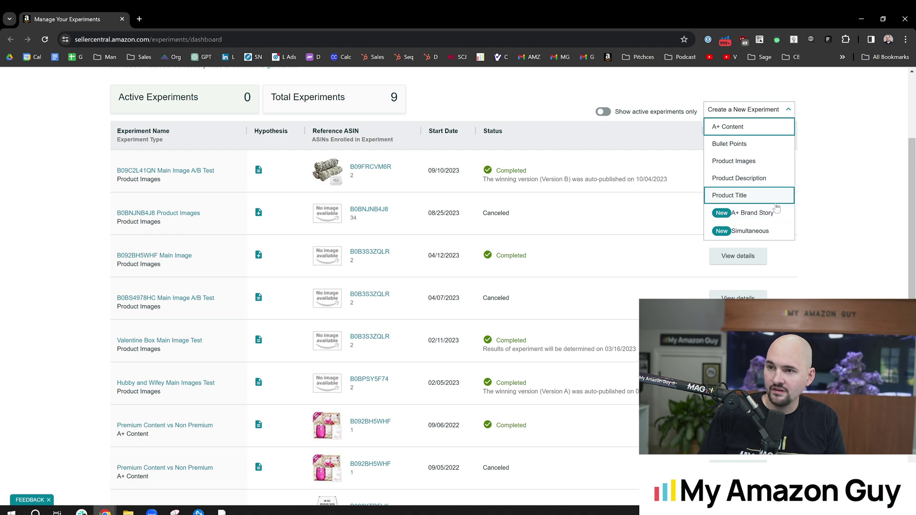
# Load amazon.com/ageofsage in a new browser tab and view the Natural Bar Soap for Men listing's main image.
pyautogui.click(137, 20)
pyautogui.write('amazon.com/ageofsage')
pyautogui.press('Return')
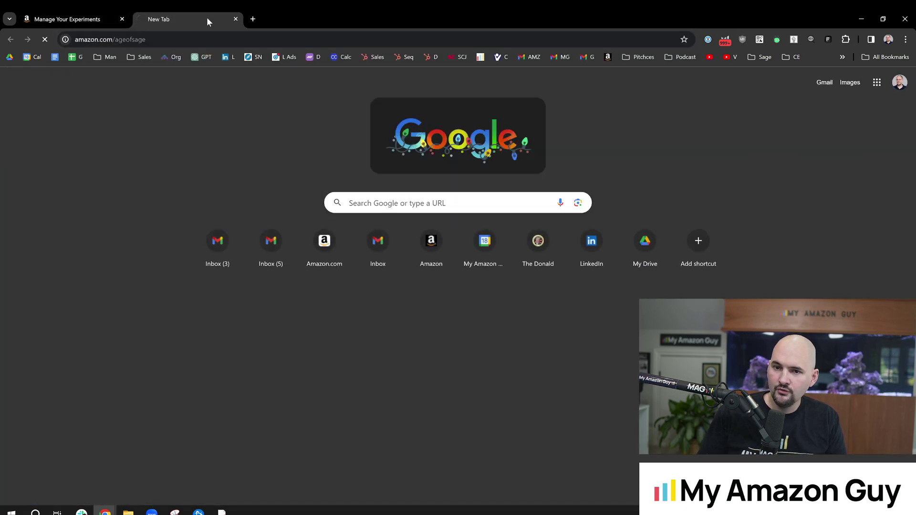
pyautogui.click(518, 379)
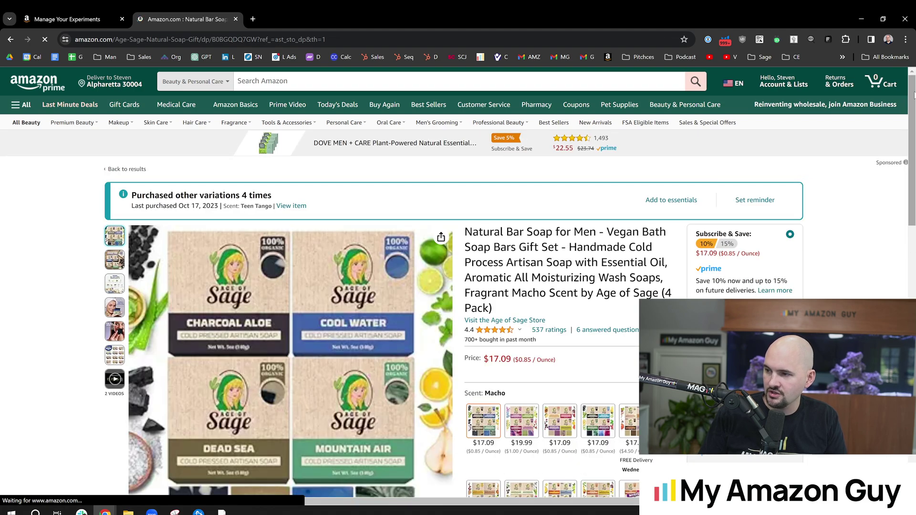
pyautogui.scroll(-1, 453, 286)
pyautogui.scroll(-1, 529, 227)
pyautogui.moveTo(529, 228)
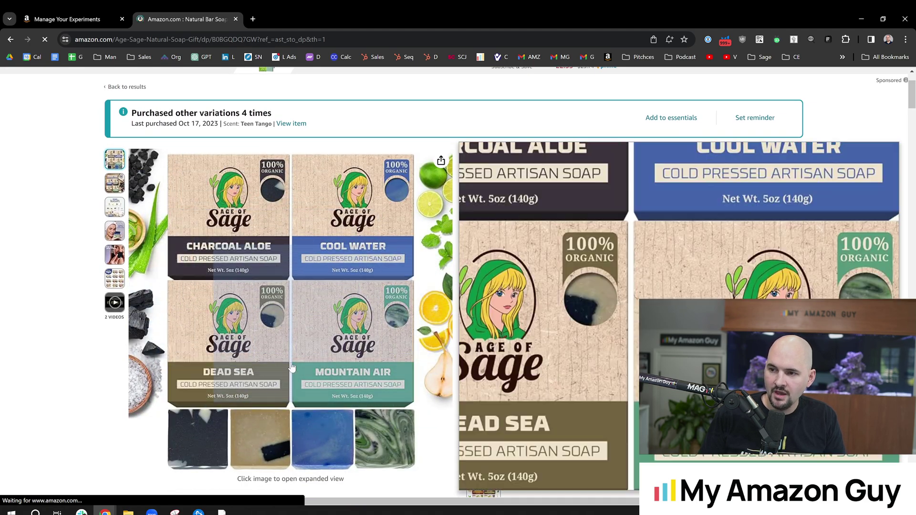
# Look up the Product Images experiment type and show the second gallery image on the soap listing.
pyautogui.click(84, 19)
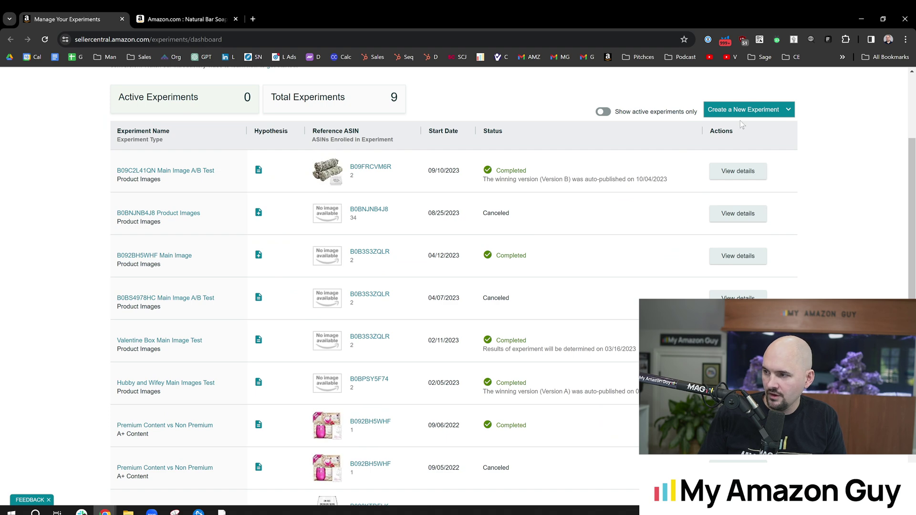
pyautogui.click(761, 109)
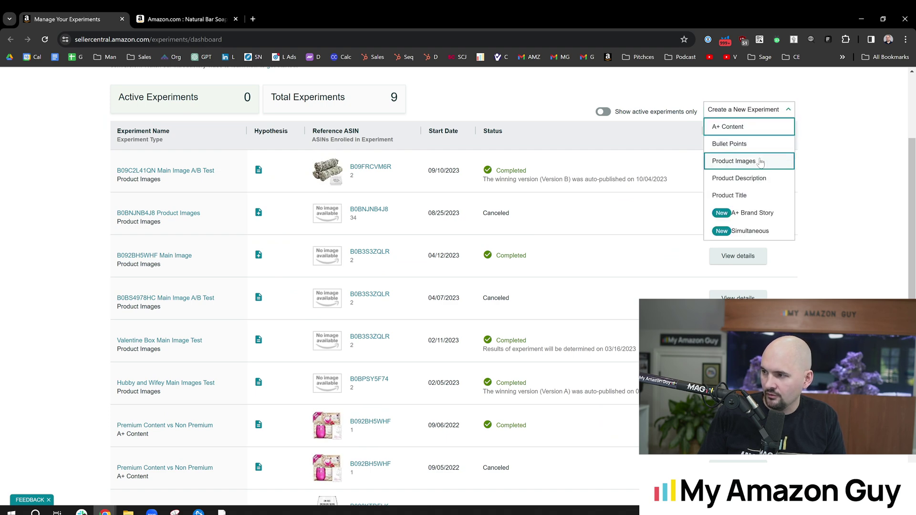
pyautogui.click(187, 19)
pyautogui.moveTo(119, 189)
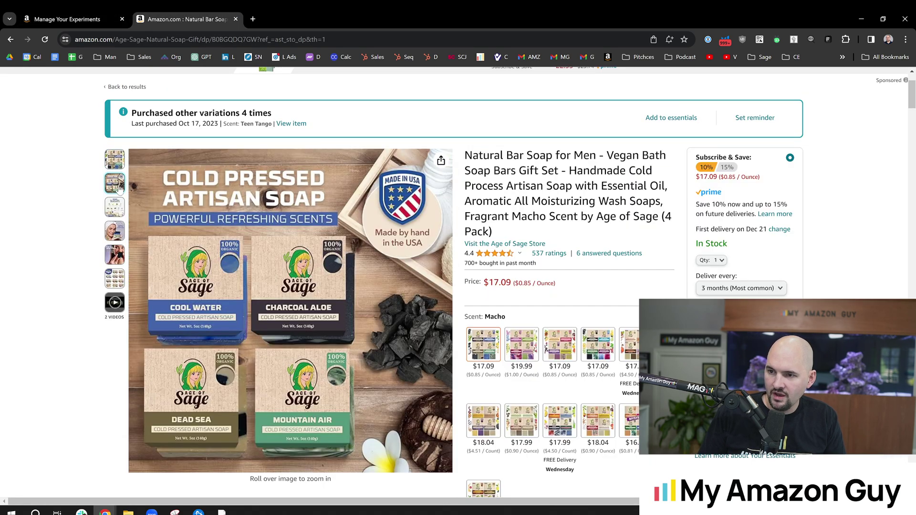
# Look up the Product Title experiment type and highlight the title on the soap listing.
pyautogui.click(83, 19)
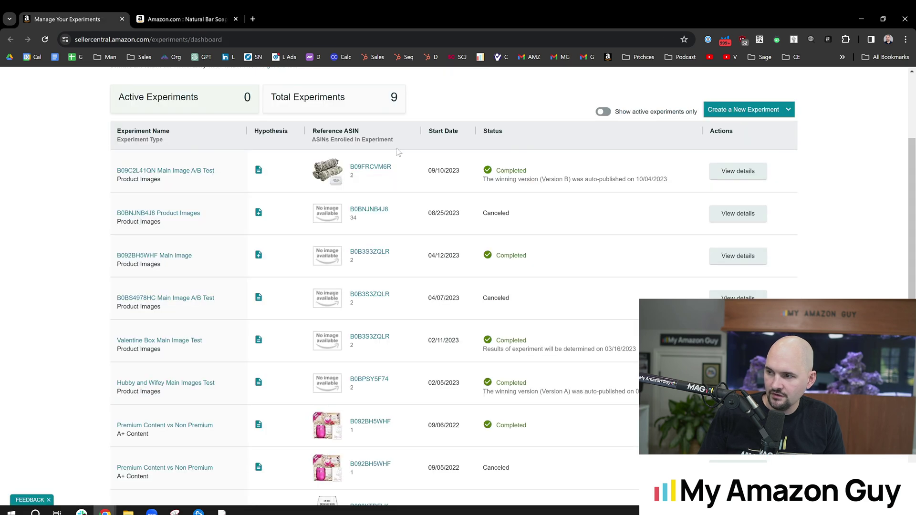
pyautogui.click(776, 115)
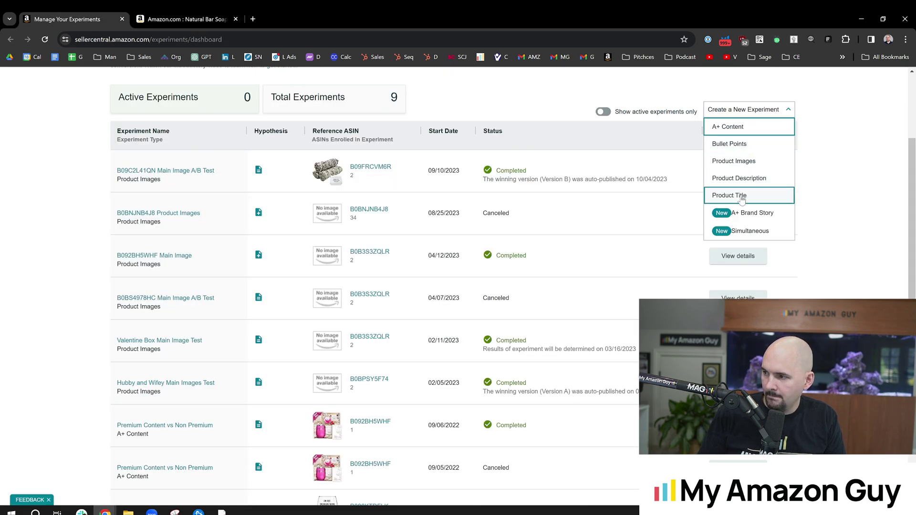
pyautogui.click(187, 19)
pyautogui.moveTo(479, 155); pyautogui.dragTo(492, 232)
# Check the list of new experiment types again and highlight the item details text on the soap listing.
pyautogui.click(116, 14)
pyautogui.click(784, 110)
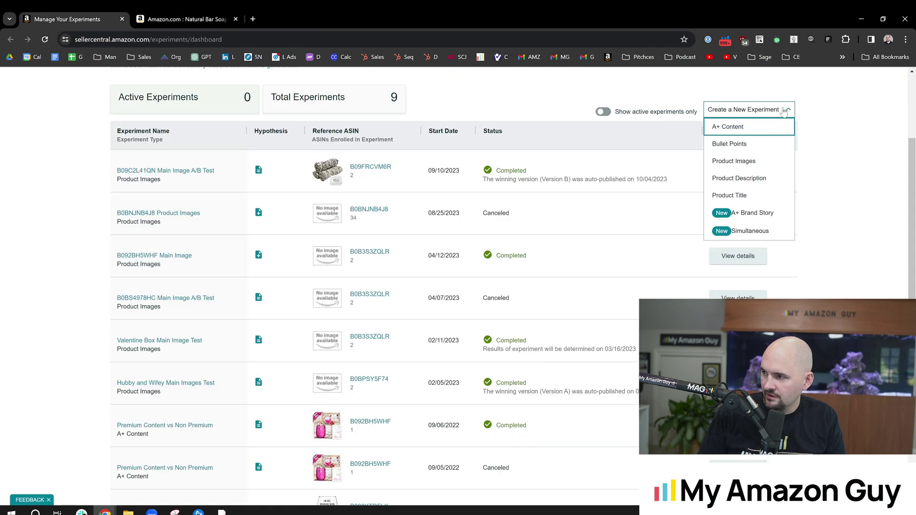
pyautogui.click(199, 14)
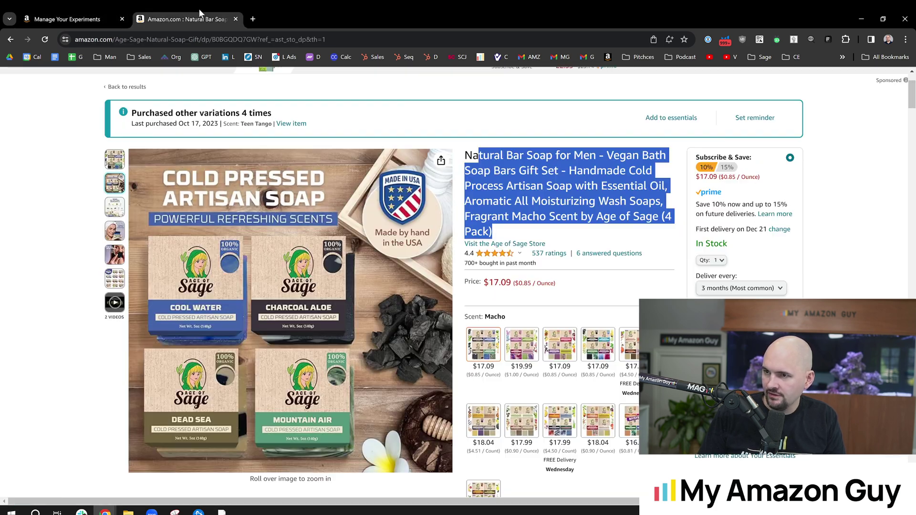
pyautogui.scroll(-8, 525, 238)
pyautogui.moveTo(482, 180); pyautogui.dragTo(609, 406)
pyautogui.click(840, 244)
# Go to the listing's From the brand section, highlight its heading and advance the Brand Story carousel.
pyautogui.moveTo(910, 128); pyautogui.dragTo(908, 187)
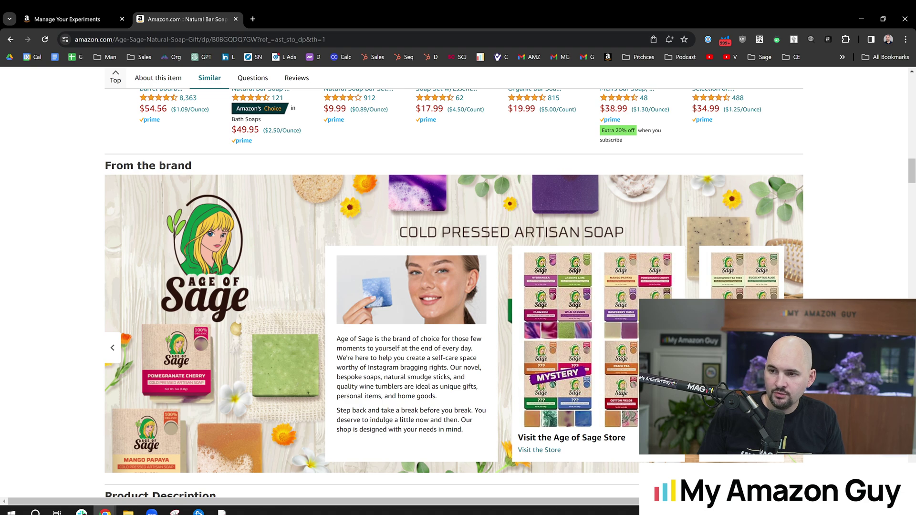
pyautogui.moveTo(110, 165); pyautogui.dragTo(191, 166)
pyautogui.click(234, 171)
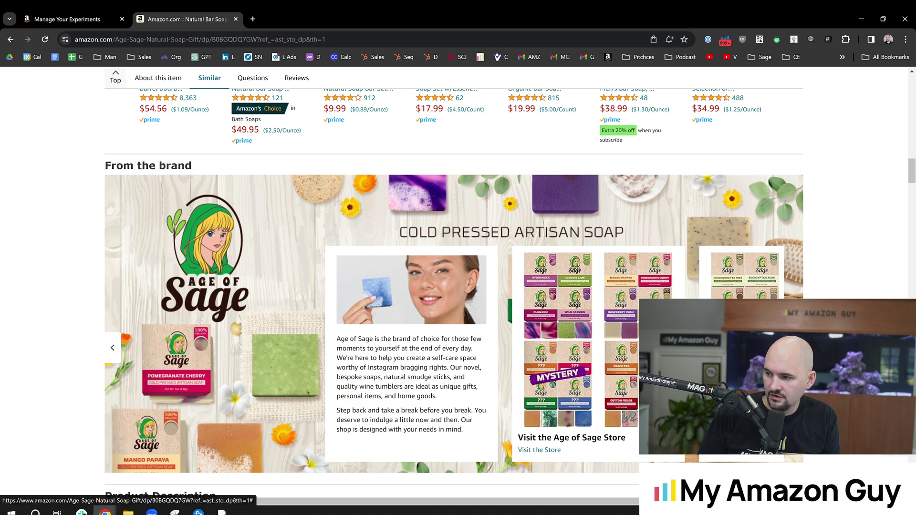
pyautogui.click(795, 347)
pyautogui.click(795, 347)
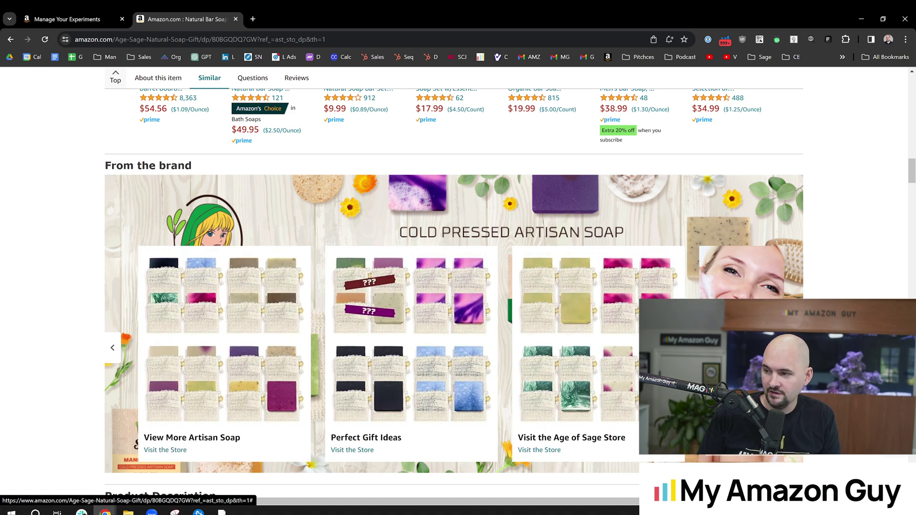
# Page forward through the sponsored Products related to this item carousel above the Brand Story.
pyautogui.scroll(3, 794, 191)
pyautogui.click(793, 189)
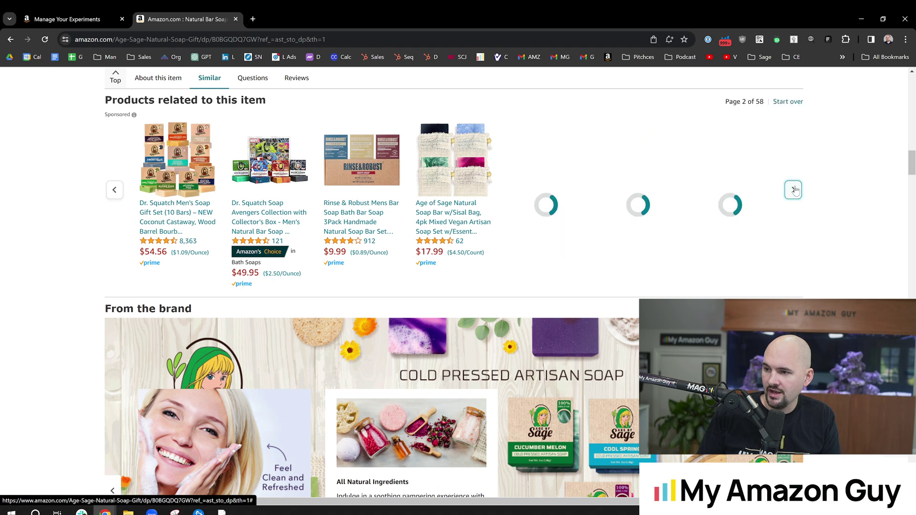
pyautogui.click(794, 190)
pyautogui.click(794, 190)
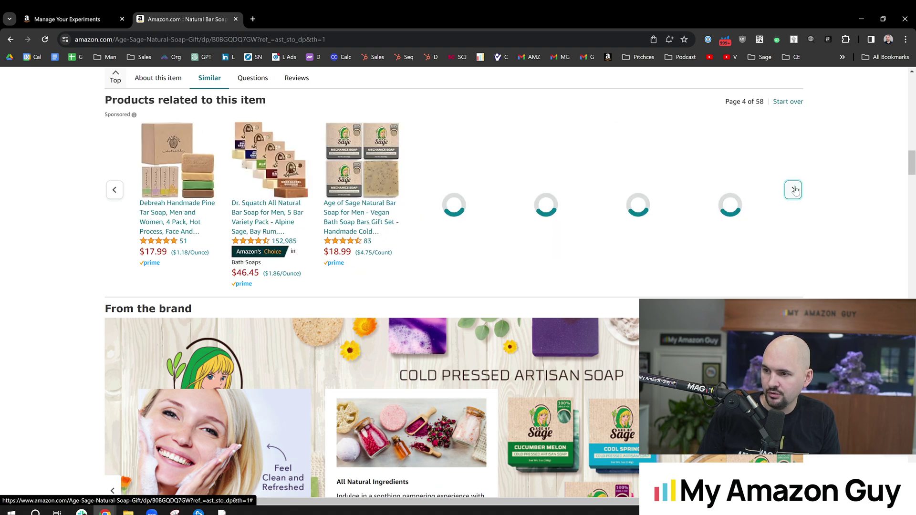
pyautogui.click(793, 190)
# Page the From the brand carousel back to its opening brand introduction card.
pyautogui.scroll(-4, 806, 263)
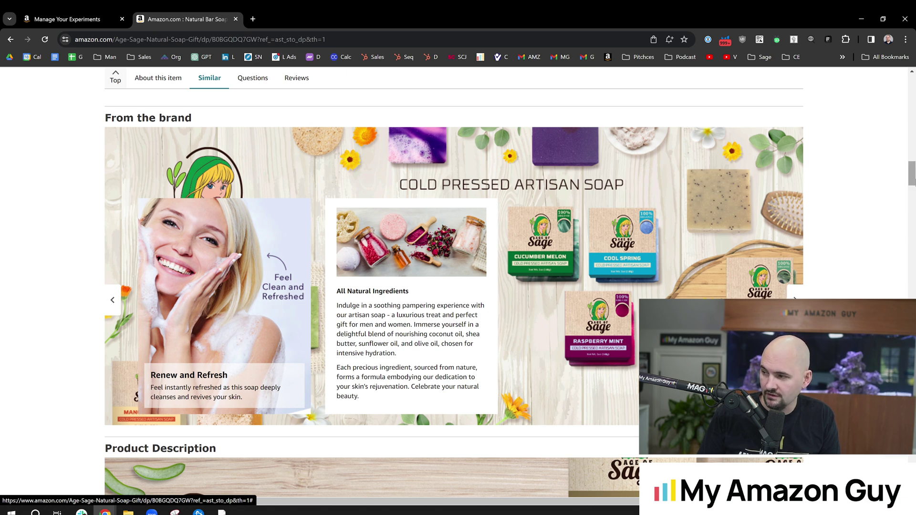
pyautogui.scroll(-2, 477, 248)
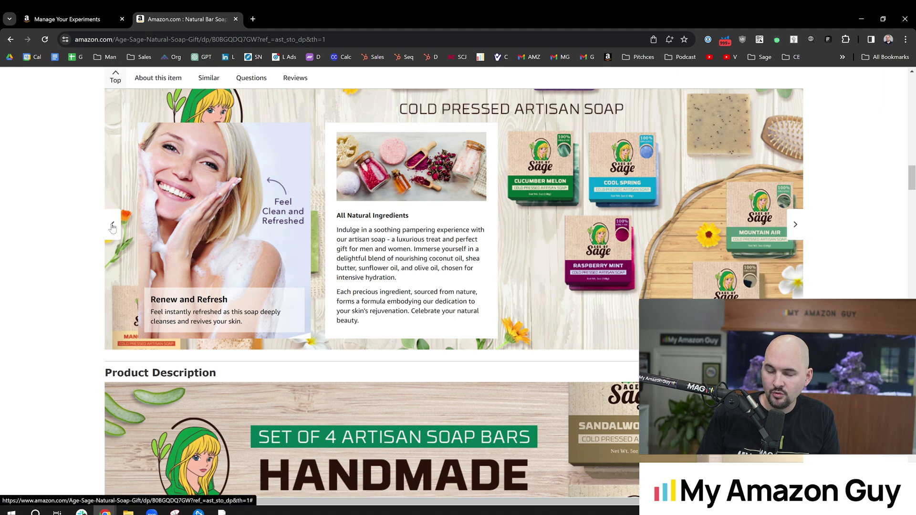
pyautogui.click(113, 226)
pyautogui.click(113, 225)
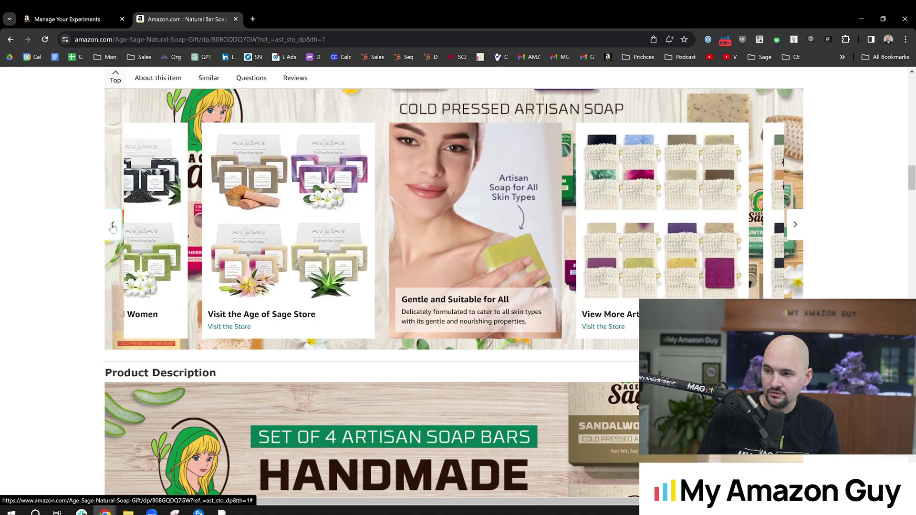
pyautogui.click(112, 225)
pyautogui.click(113, 225)
pyautogui.click(112, 225)
pyautogui.click(112, 226)
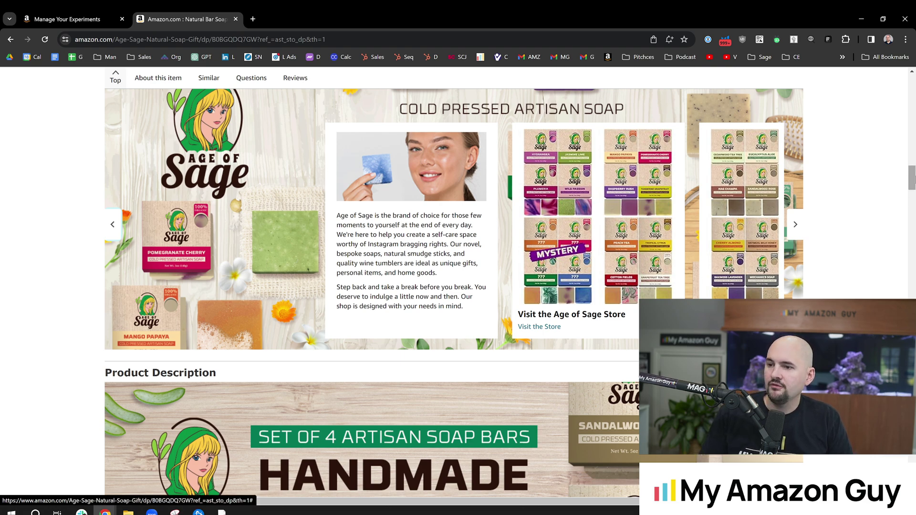
# Browse the listing's Reviews, About this item and From the brand sections, and return to the main images and title.
pyautogui.moveTo(912, 177)
pyautogui.mouseDown()
pyautogui.moveTo(909, 287)
pyautogui.moveTo(911, 176)
pyautogui.mouseUp()
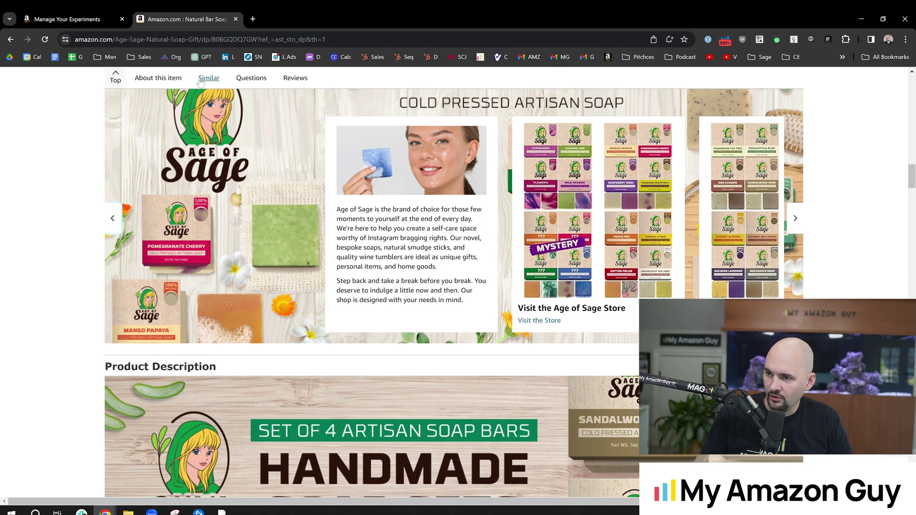
pyautogui.rightClick(258, 85)
pyautogui.click(258, 82)
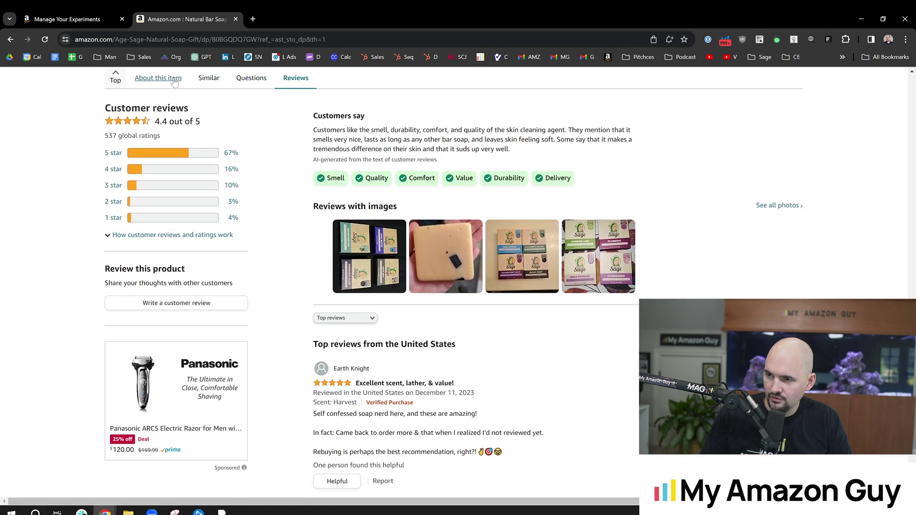
pyautogui.click(157, 78)
pyautogui.moveTo(135, 124)
pyautogui.scroll(-15, 254, 262)
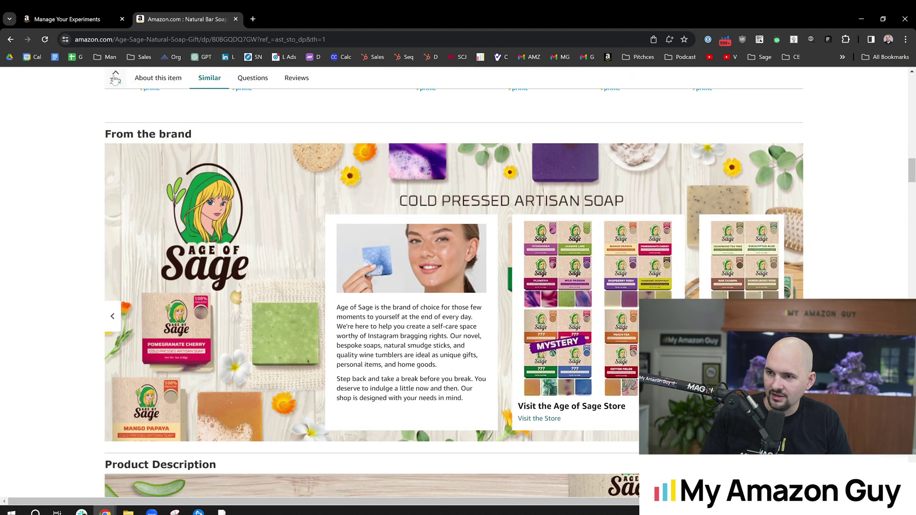
pyautogui.click(115, 77)
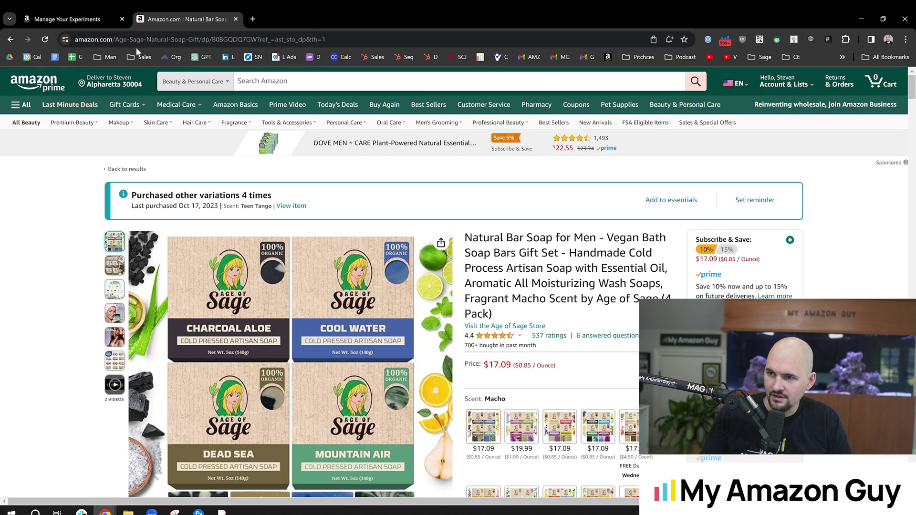
pyautogui.scroll(-3, 601, 223)
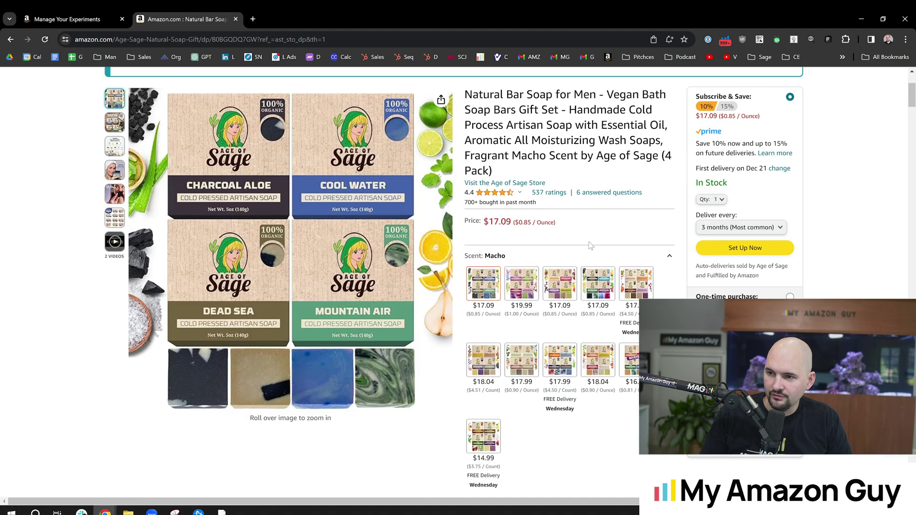
pyautogui.scroll(3, 602, 223)
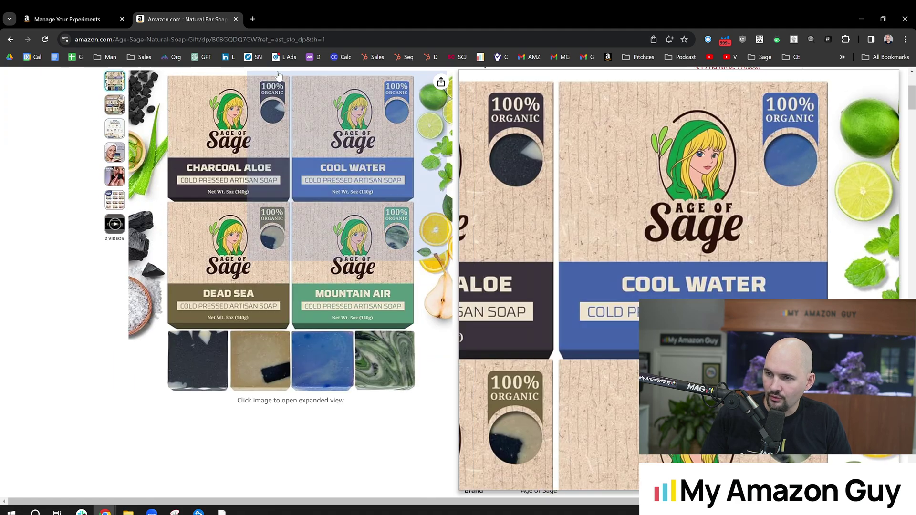
# Start a new A+ Brand Story experiment in Manage Your Experiments and bring up the reference ASIN catalog.
pyautogui.click(93, 14)
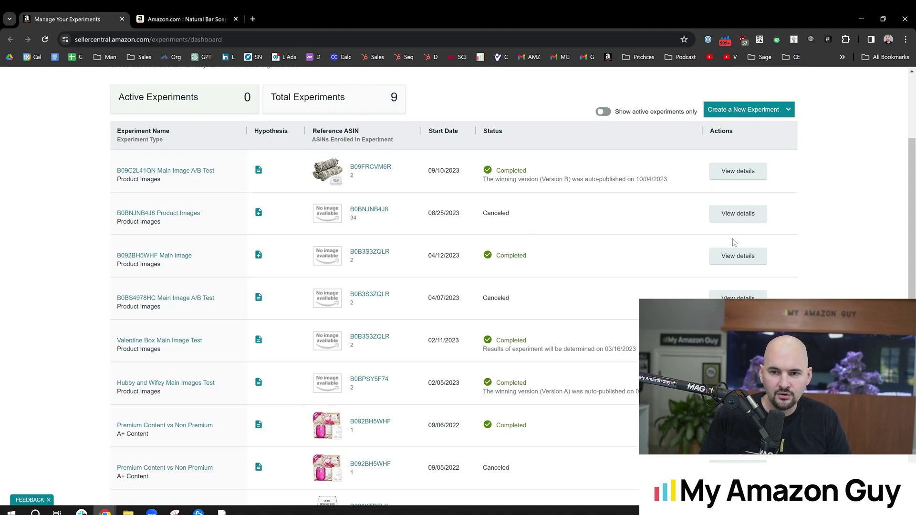
pyautogui.click(763, 110)
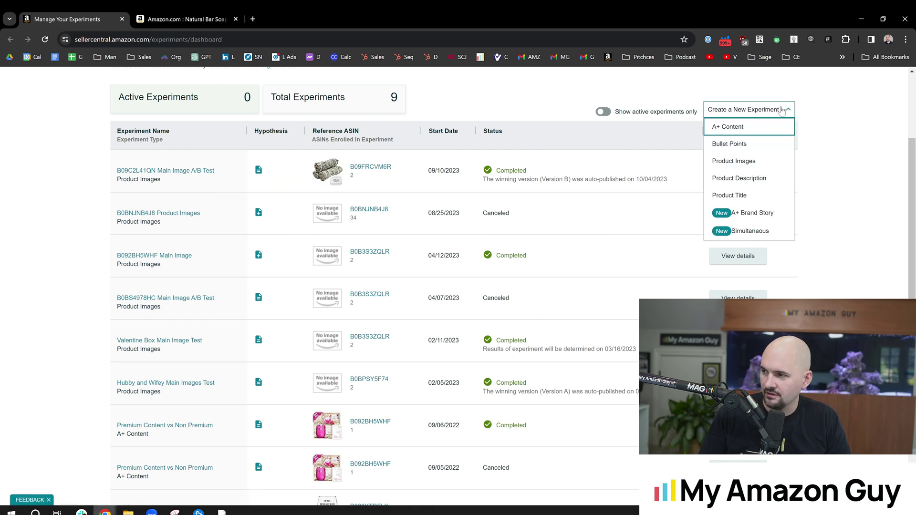
pyautogui.click(761, 214)
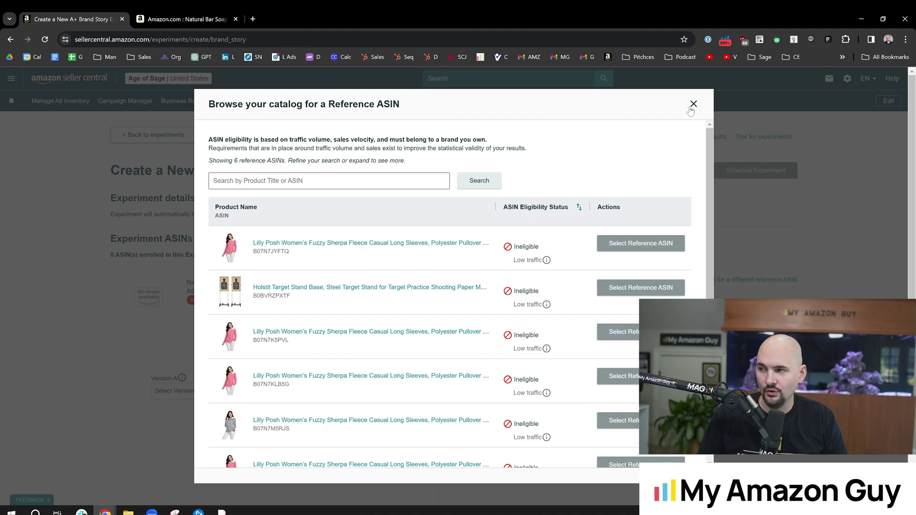
# Switch back to the soap listing and examine its From the brand section.
pyautogui.click(185, 10)
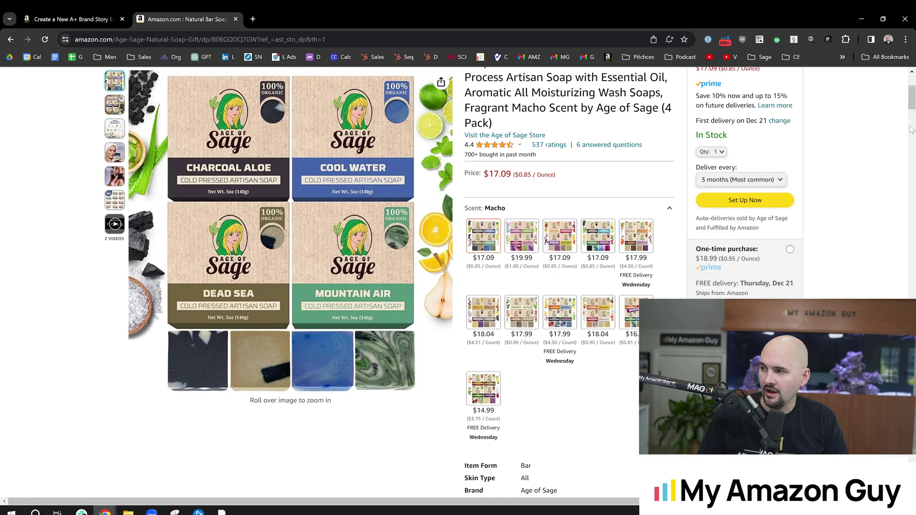
pyautogui.moveTo(912, 100); pyautogui.dragTo(911, 173)
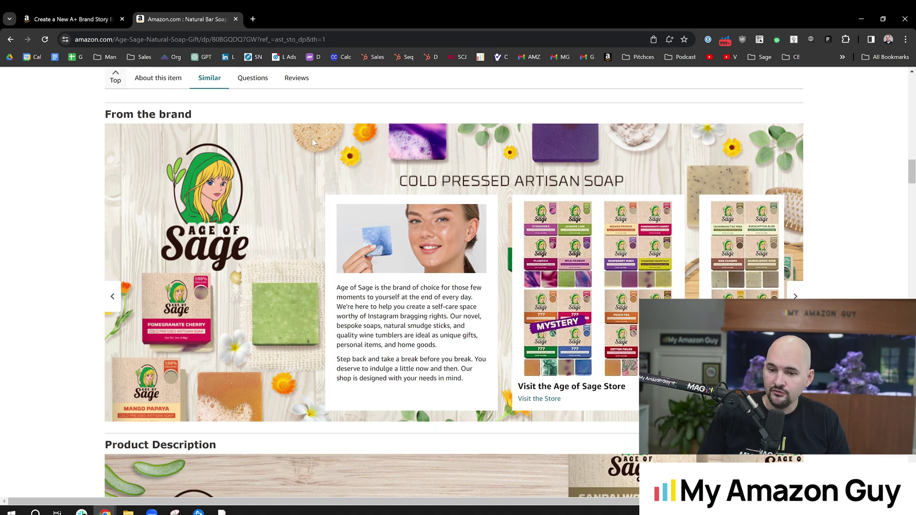
# Open the Main Image CTR Upgrade page at myamazonguy.com/img in a new browser tab.
pyautogui.scroll(20, 312, 138)
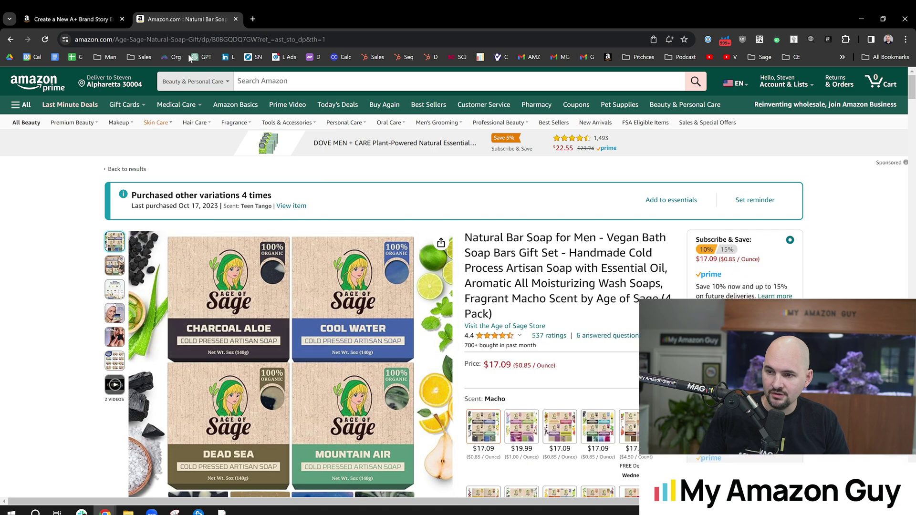
pyautogui.click(252, 19)
pyautogui.write('mya')
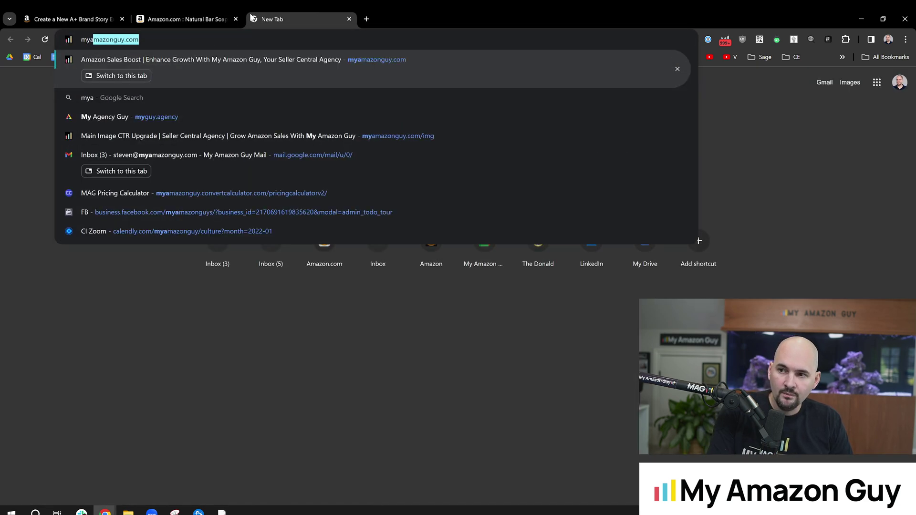
pyautogui.write('m')
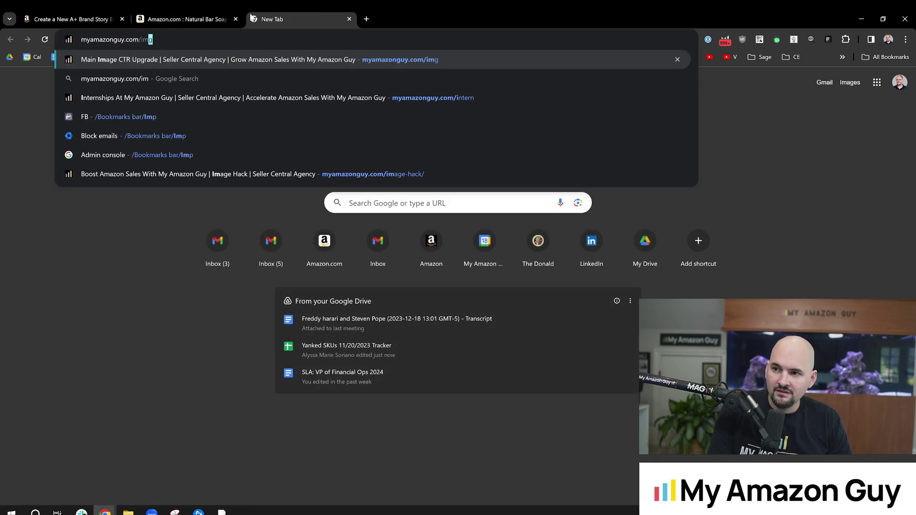
pyautogui.write('azonguy.com/main-imag')
pyautogui.press('Return')
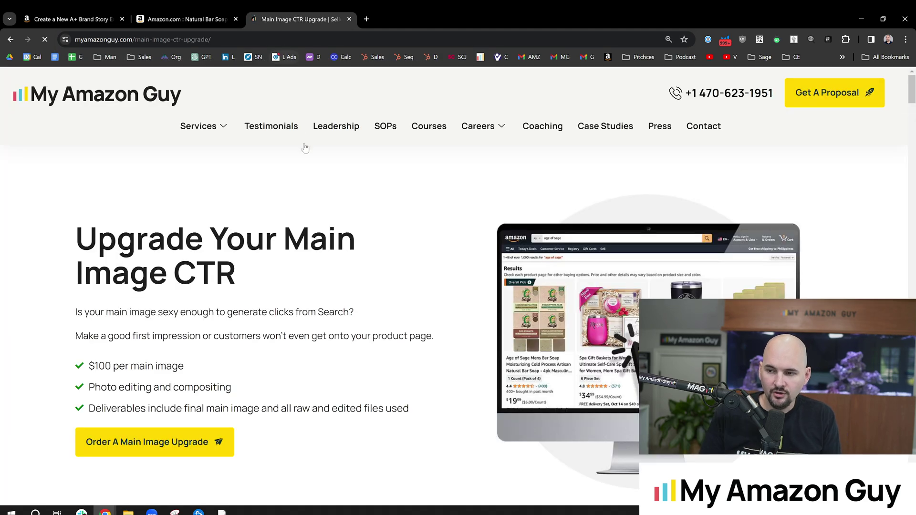
# Review the main image upgrade offer and briefly highlight the $100 price per main image.
pyautogui.scroll(-2, 377, 207)
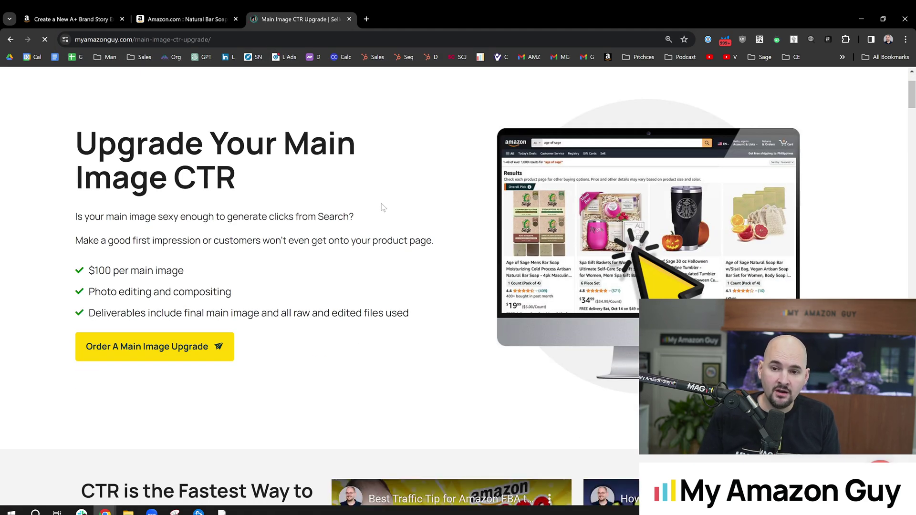
pyautogui.scroll(-2, 374, 233)
pyautogui.scroll(2, 371, 233)
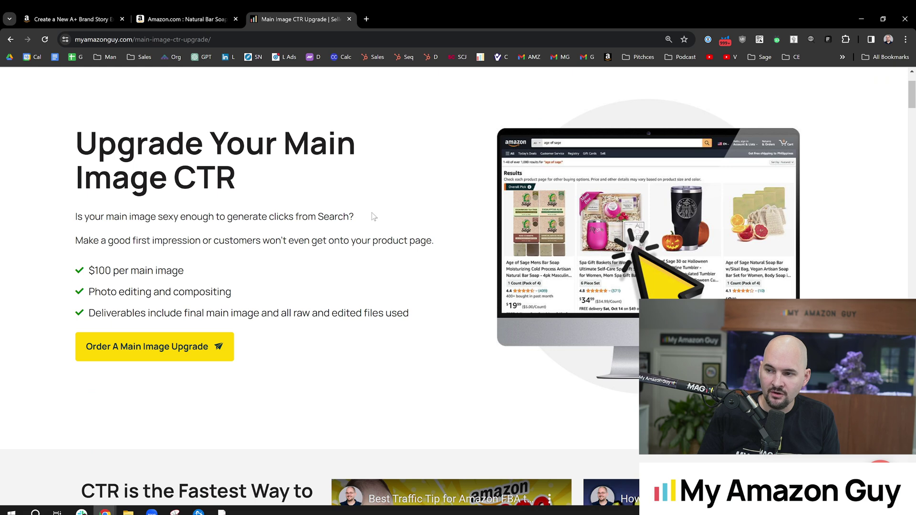
pyautogui.scroll(-4, 379, 283)
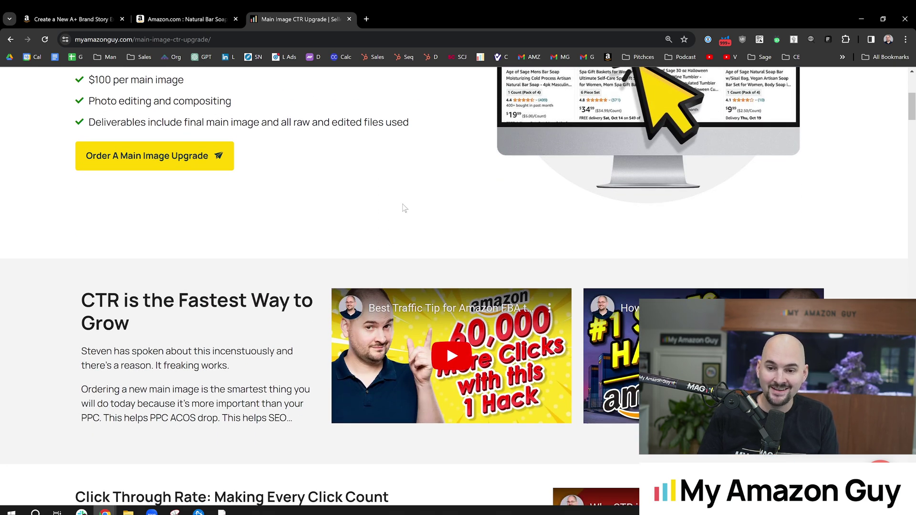
pyautogui.scroll(2, 401, 206)
pyautogui.doubleClick(102, 175)
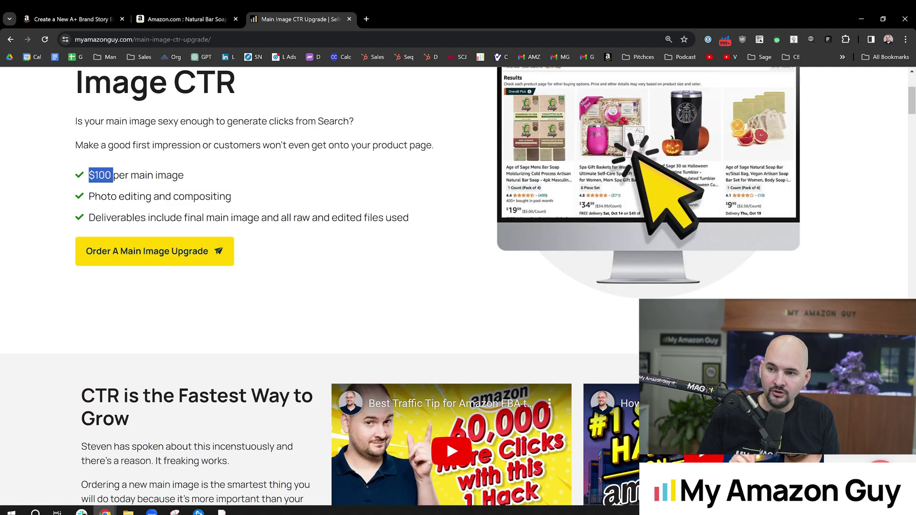
pyautogui.click(262, 196)
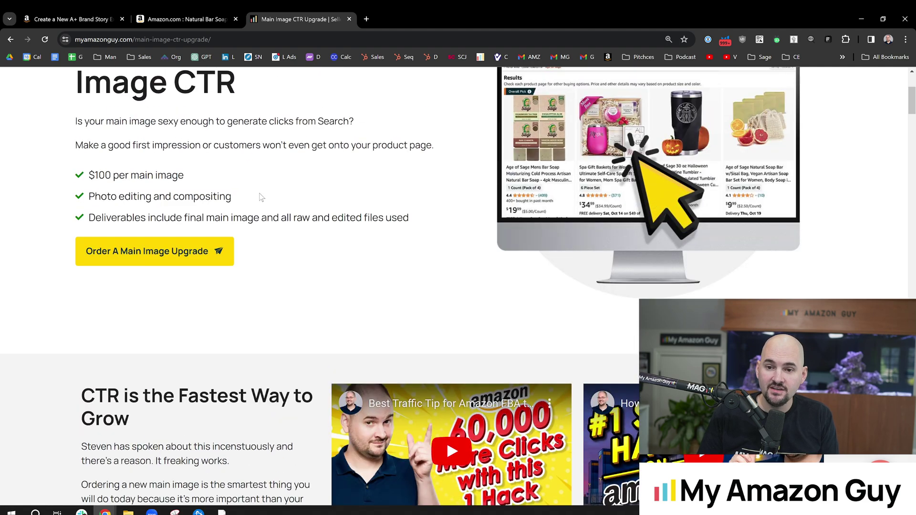
# Examine the page's CTR is the Fastest Way to Grow videos and the Click Through Rate: Making Every Click Count section.
pyautogui.scroll(-8, 363, 248)
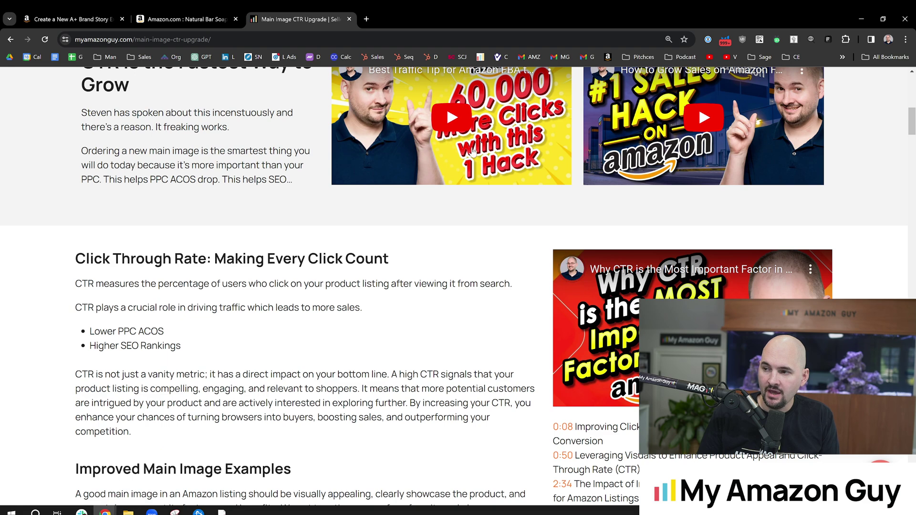
pyautogui.scroll(2, 525, 181)
pyautogui.scroll(-3, 912, 118)
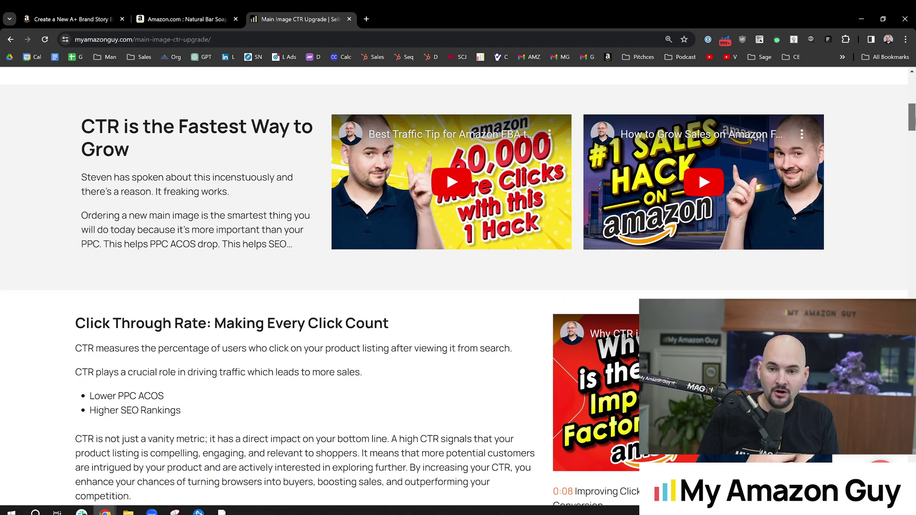
pyautogui.scroll(2, 912, 122)
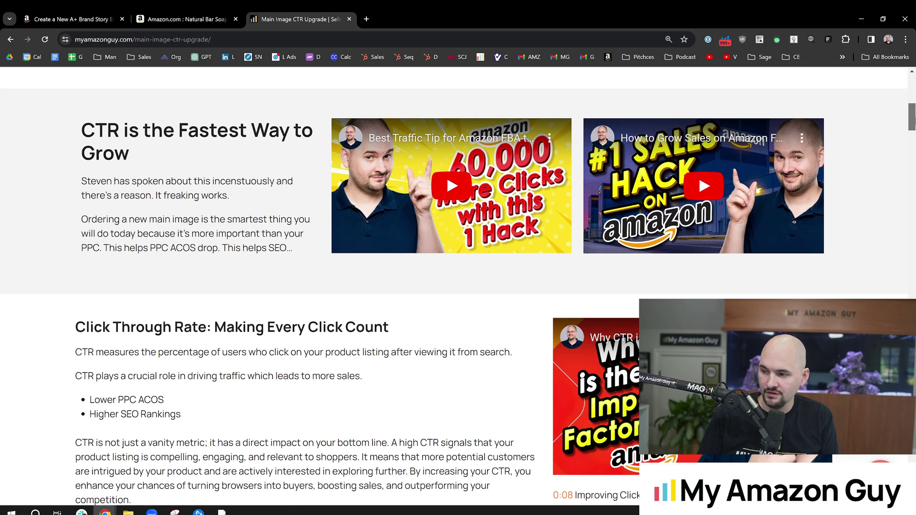
pyautogui.scroll(-1, 912, 119)
pyautogui.scroll(-1, 912, 119)
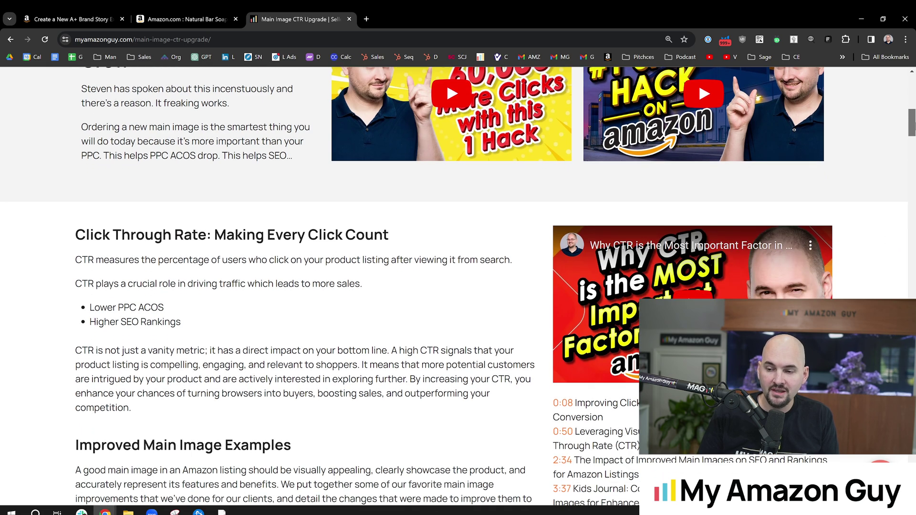
pyautogui.scroll(-1, 912, 122)
pyautogui.moveTo(914, 128)
pyautogui.mouseDown()
pyautogui.moveTo(912, 197)
pyautogui.moveTo(892, 199)
pyautogui.moveTo(908, 219)
pyautogui.moveTo(901, 335)
pyautogui.moveTo(906, 52)
pyautogui.moveTo(910, 112)
pyautogui.mouseUp()
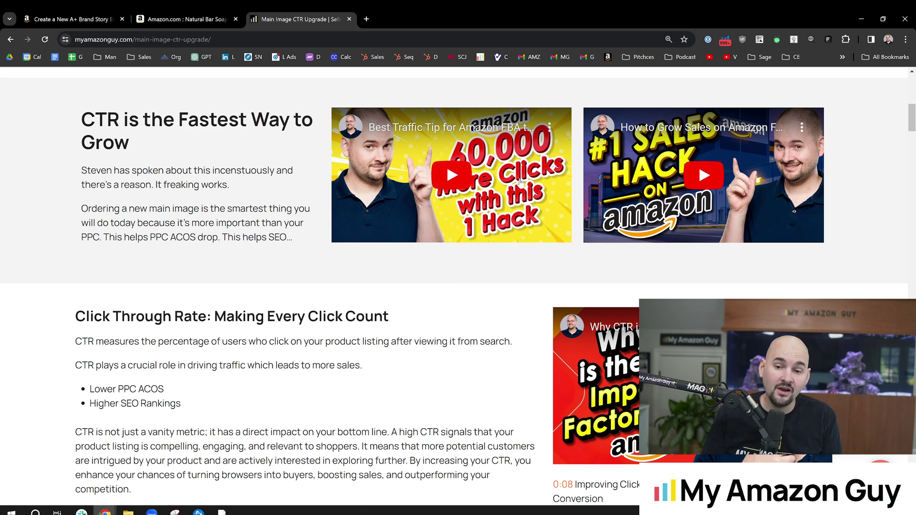
pyautogui.hotkey('alt', 'Tab')
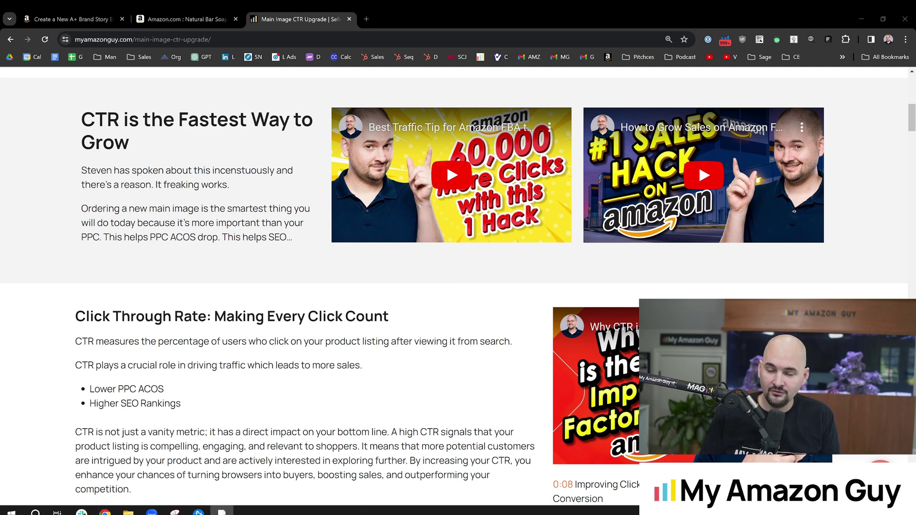